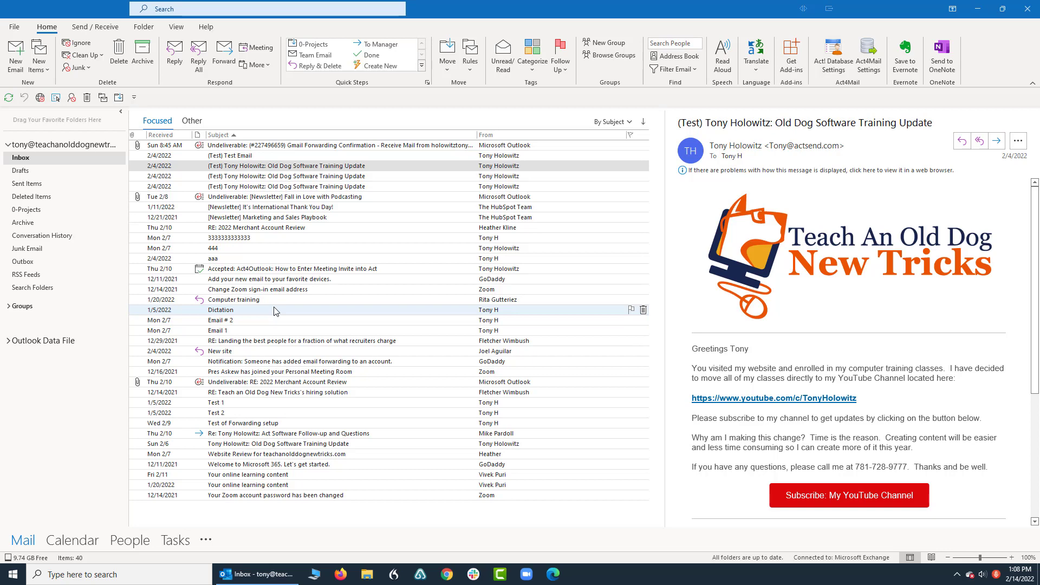
- Create a subfolder named 0-Important under the Inbox
right_click(20, 160)
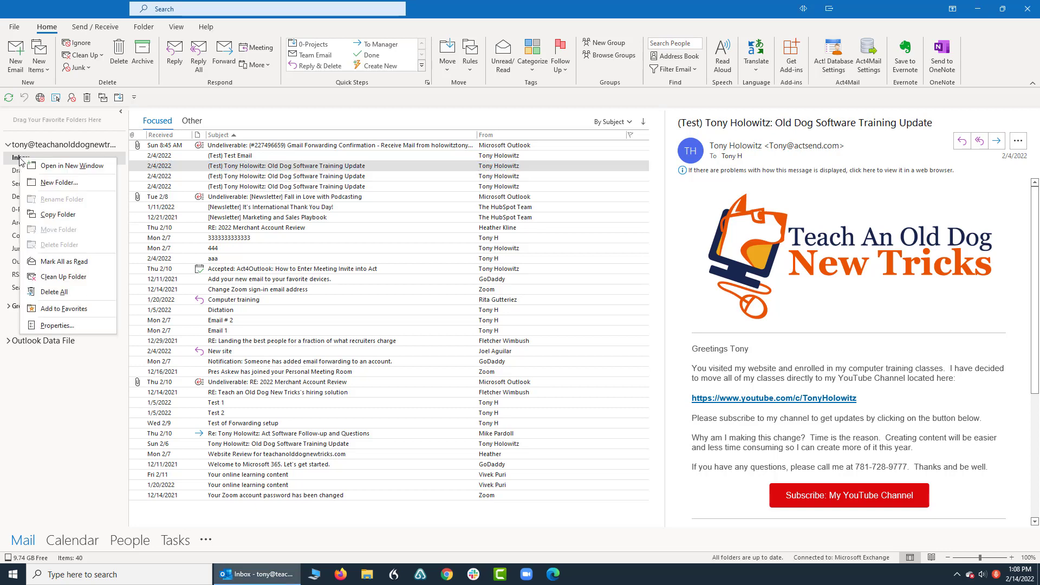
click(53, 182)
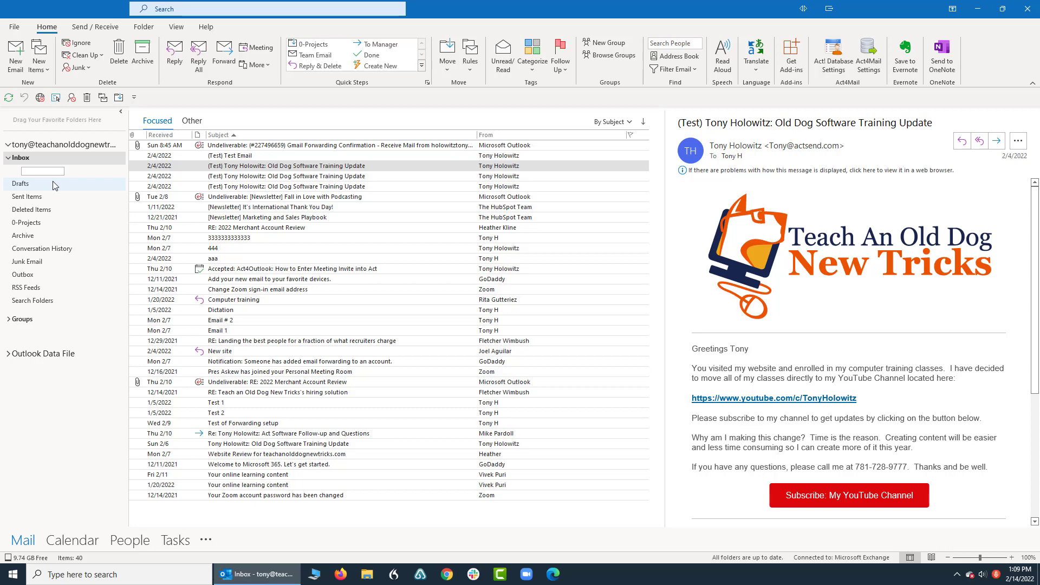
text(0-Imo)
key(BackSpace)
text(portant)
key(Return)
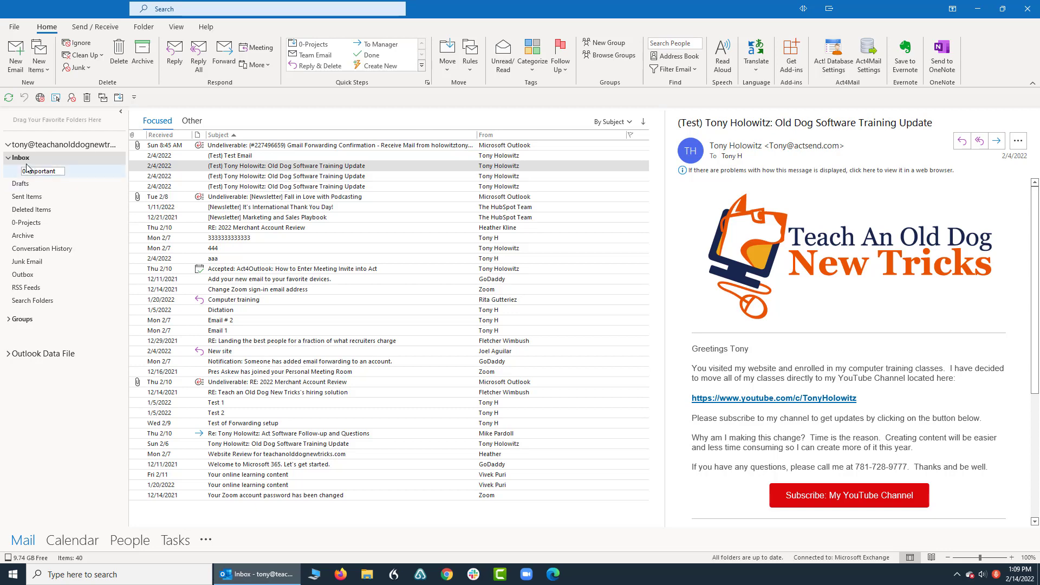
- Create a second Inbox subfolder named 1-Projects
right_click(22, 159)
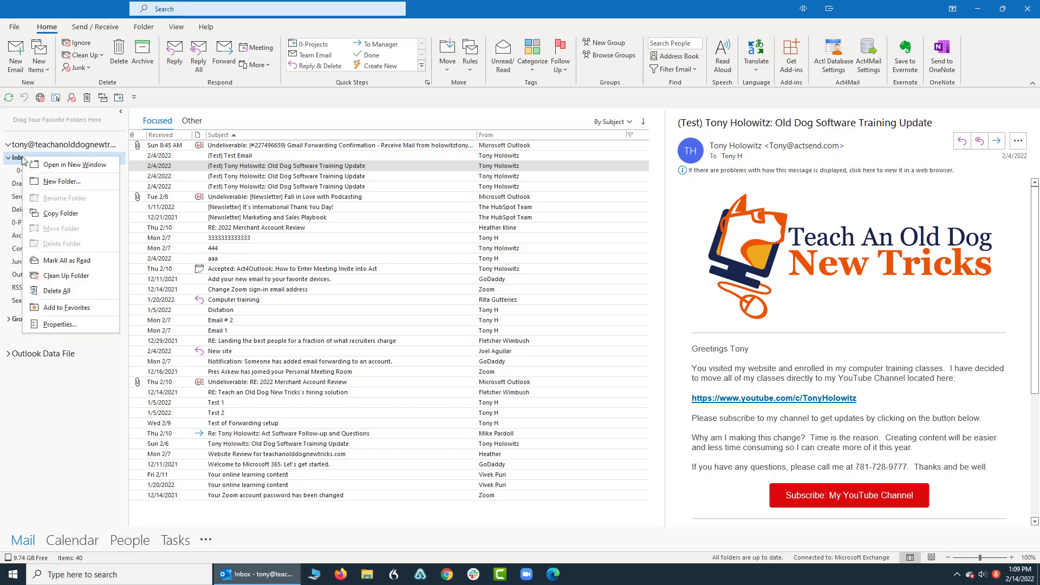
click(54, 182)
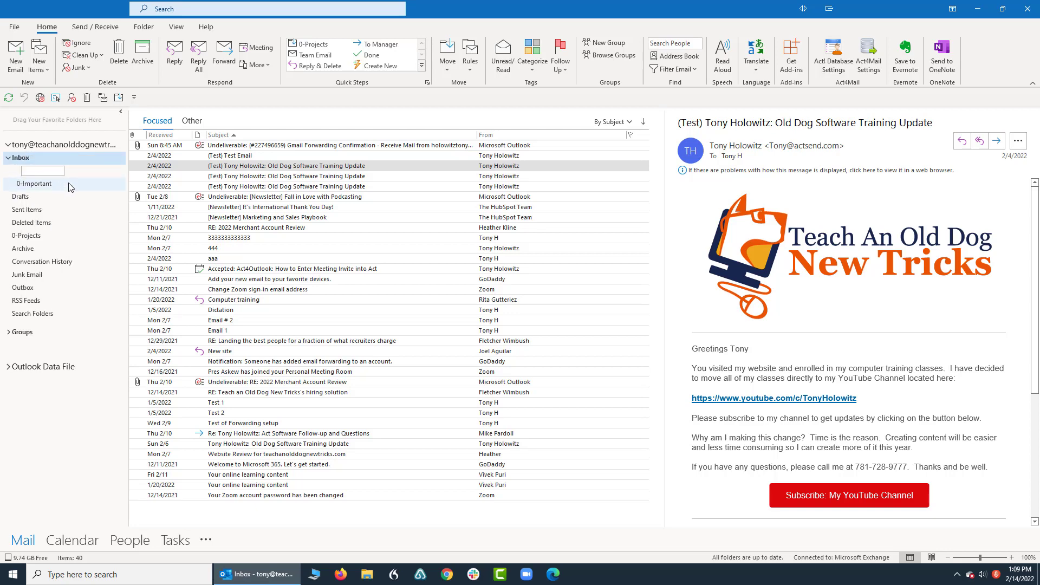
text(1-Projects)
key(Return)
- Create a third Inbox subfolder named 2-Saturday
right_click(34, 162)
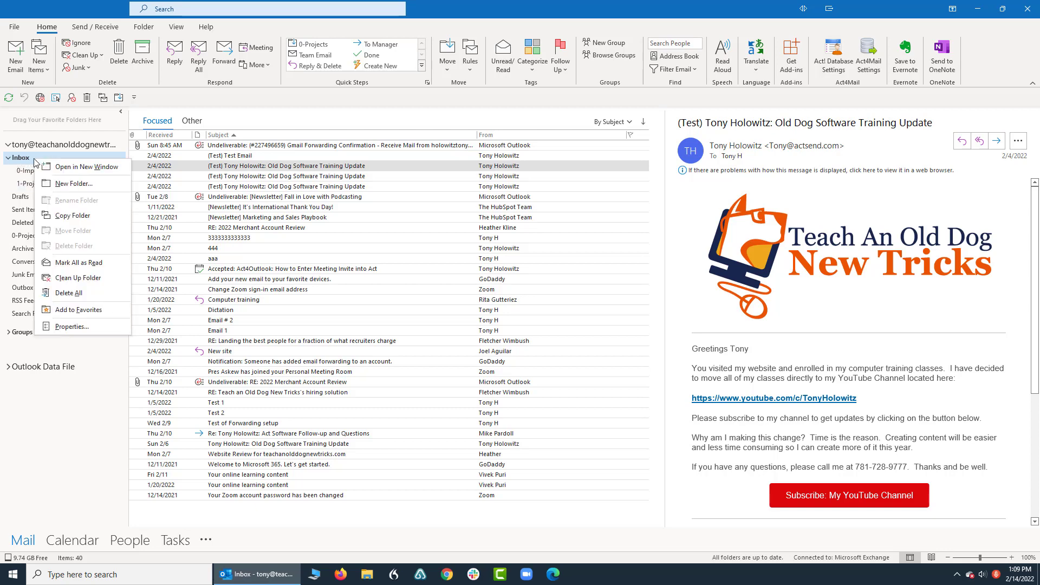
click(58, 183)
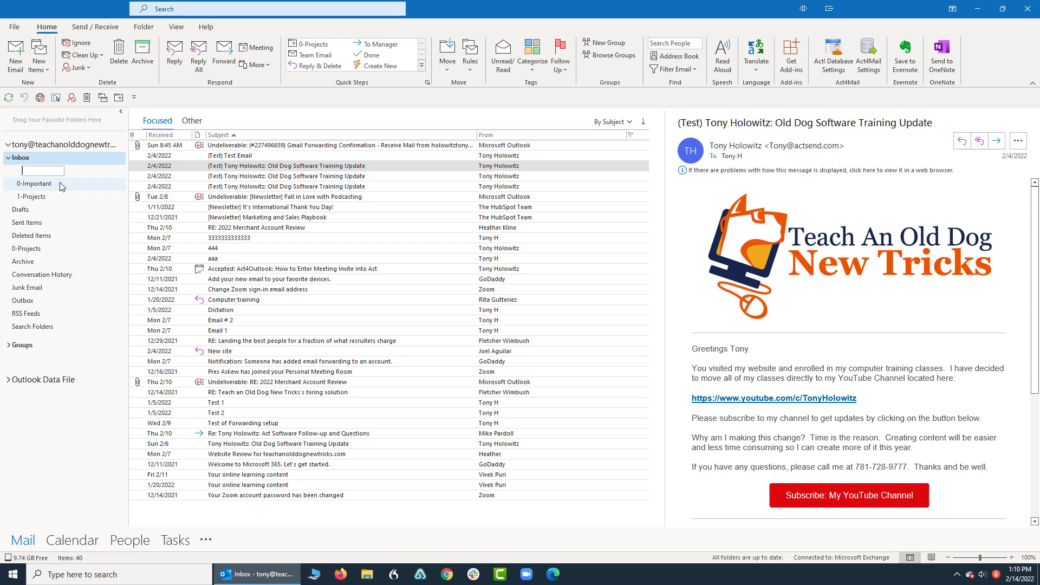
text(2-Saturday)
click(73, 209)
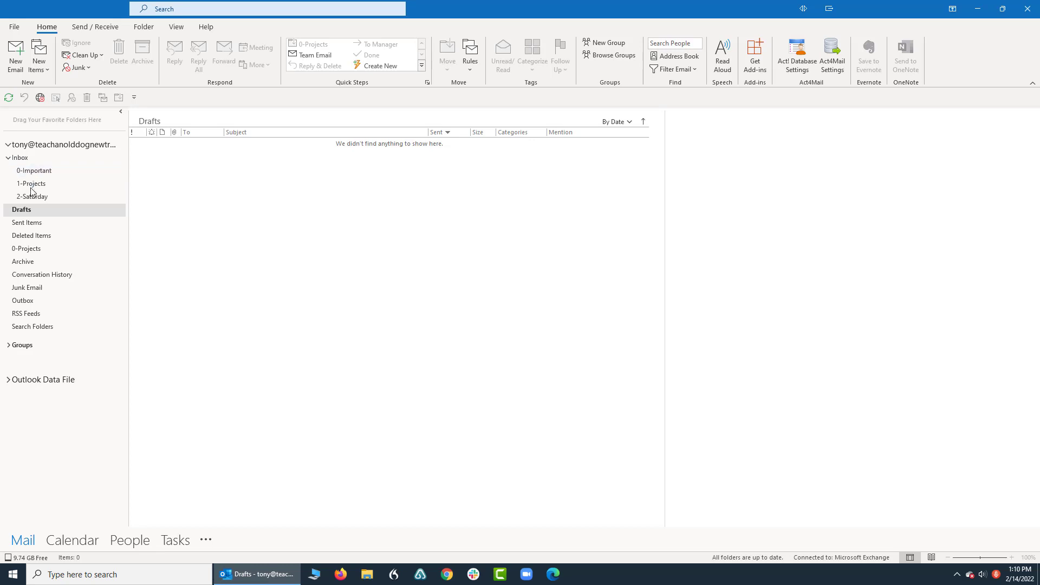
- Collapse and re-expand the Inbox's subfolders, and display the Inbox messages
click(8, 159)
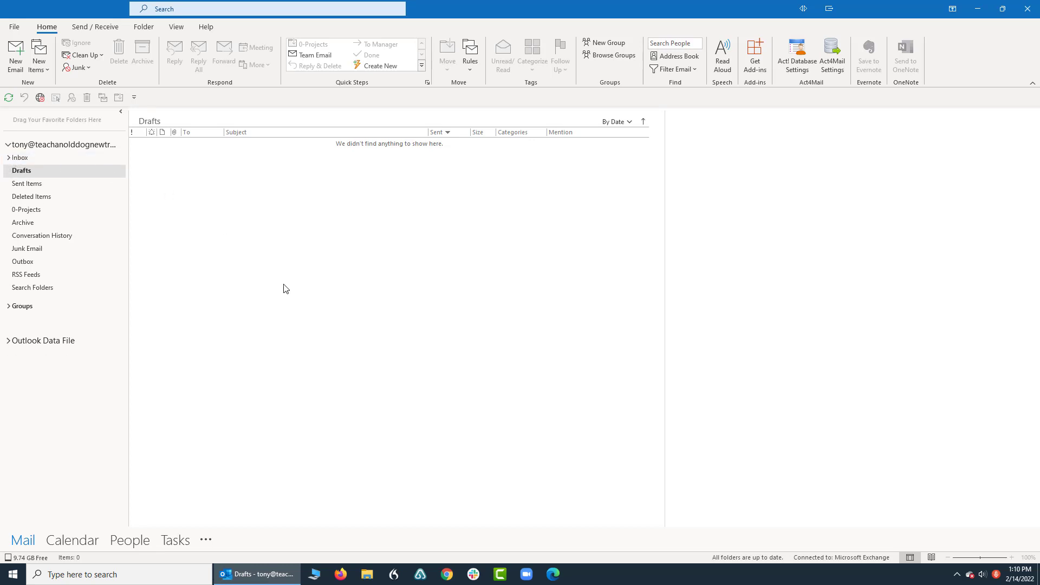
click(8, 158)
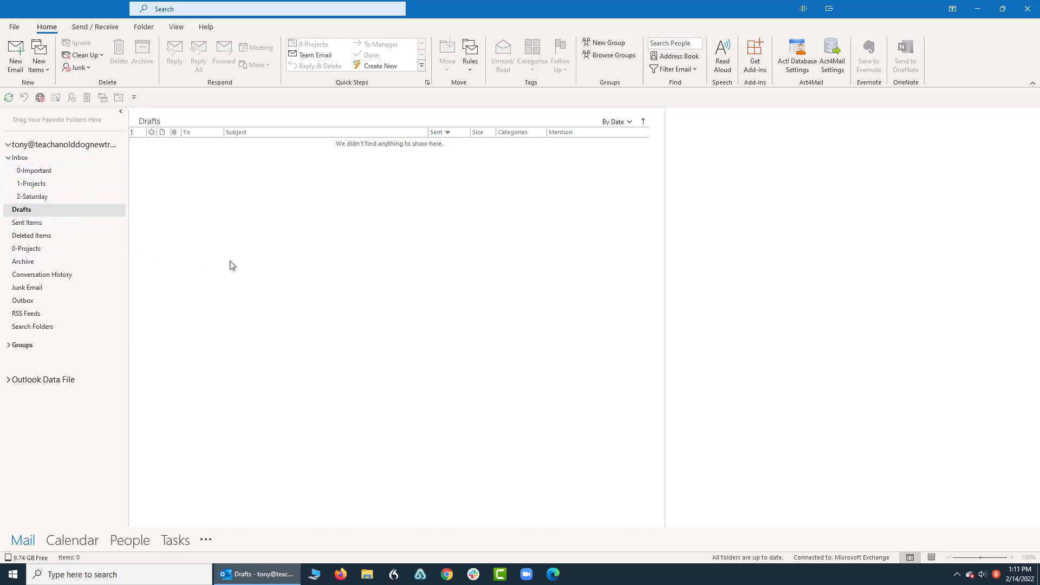
click(20, 158)
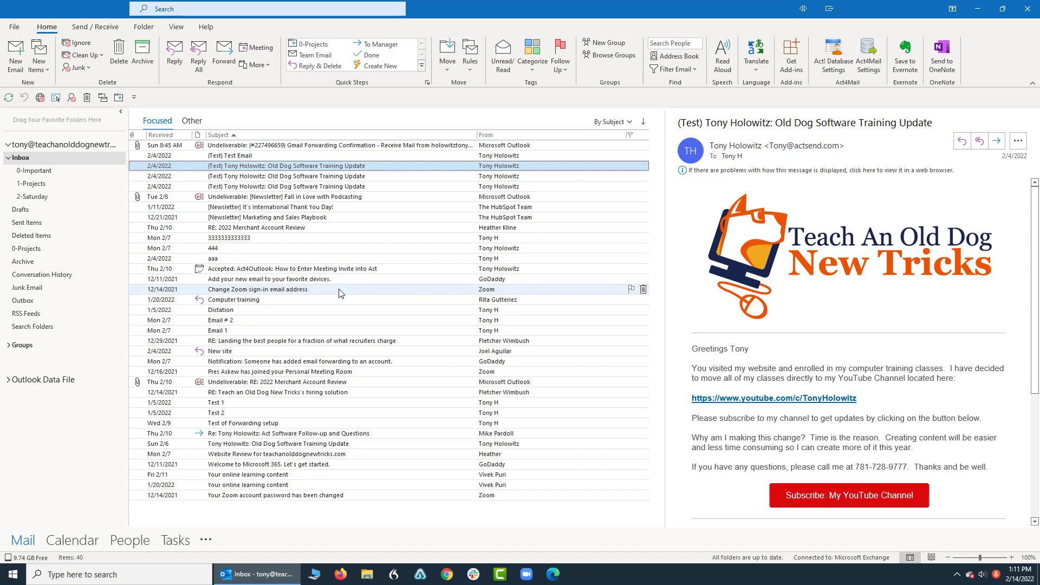
- Move the consecutive messages from "[Newsletter] Marketing and Sales Playbook" through "Email 1" into the 0-Important folder
click(275, 219)
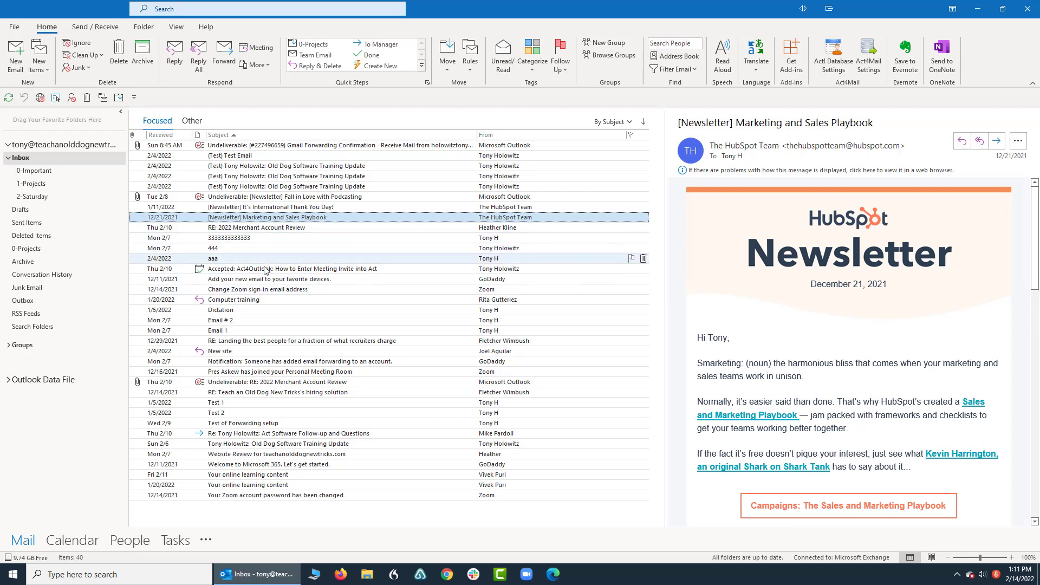
shift+click(224, 335)
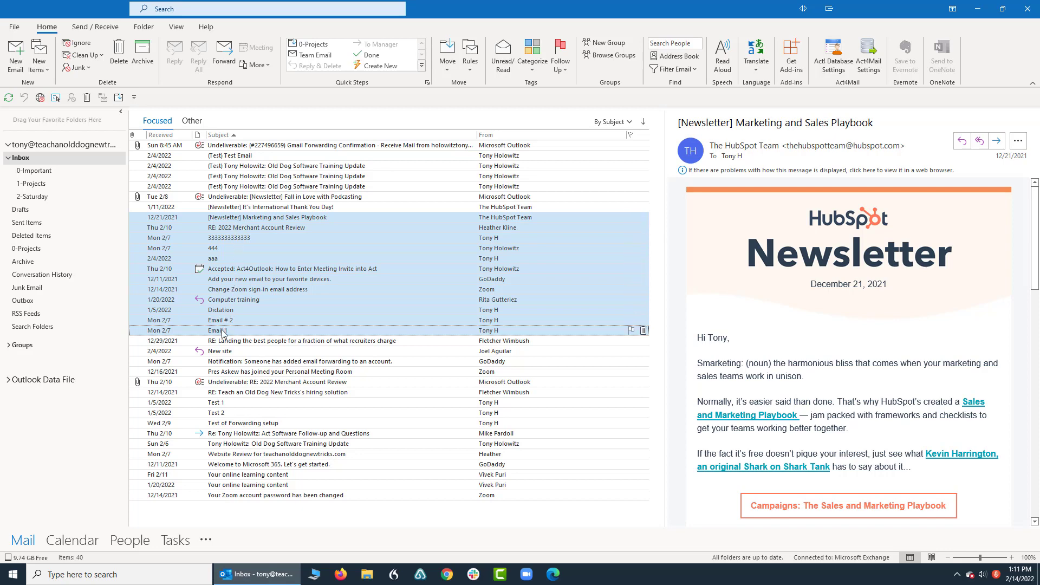
click(243, 219)
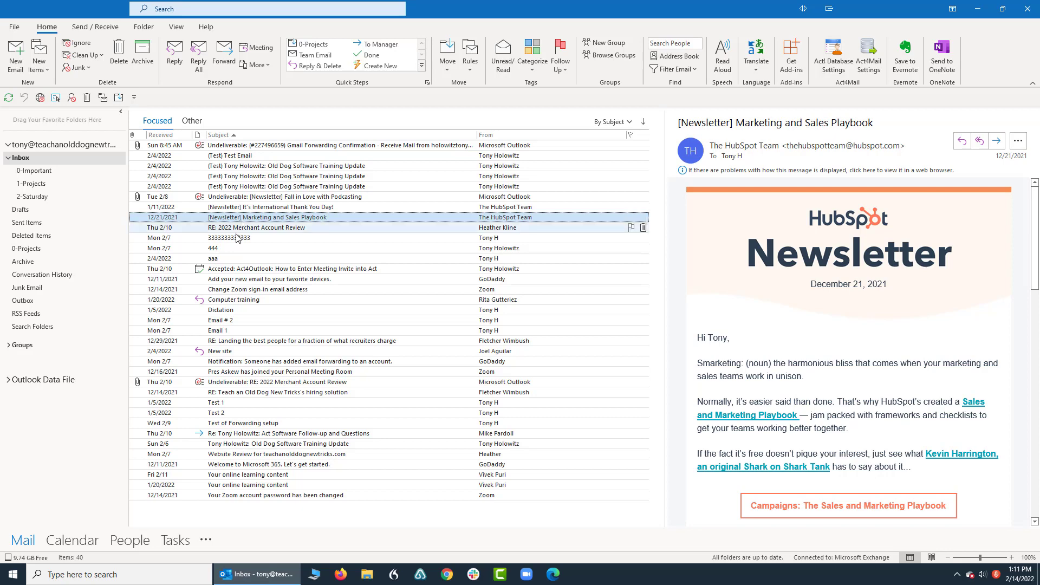
shift+click(218, 331)
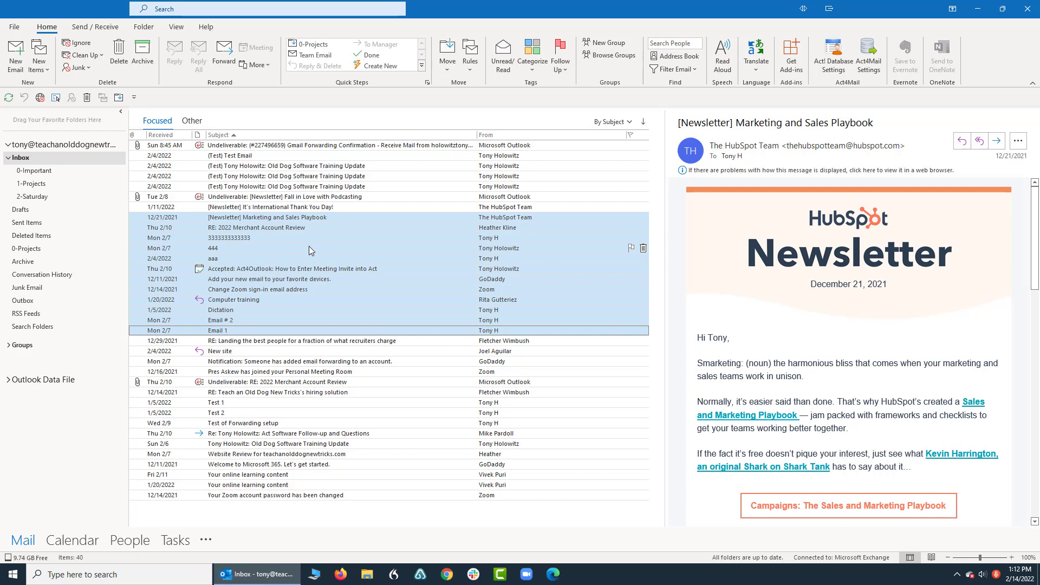
drag(309, 246, 36, 174)
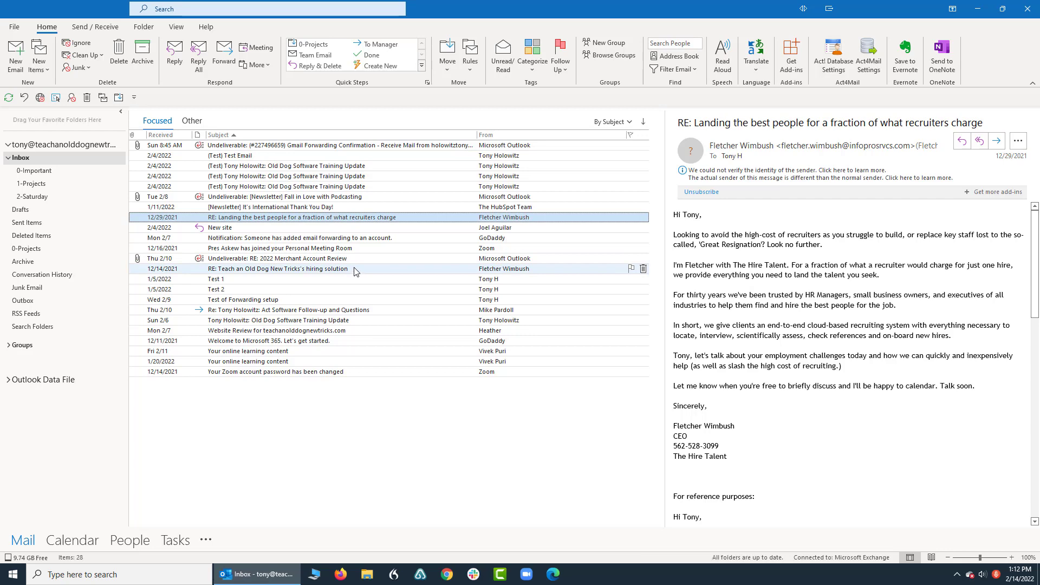
- Move the first Training Update, International Thank You Day, Personal Meeting Room, Test of Forwarding setup and Welcome to Microsoft 365 messages into 2-Saturday
click(307, 168)
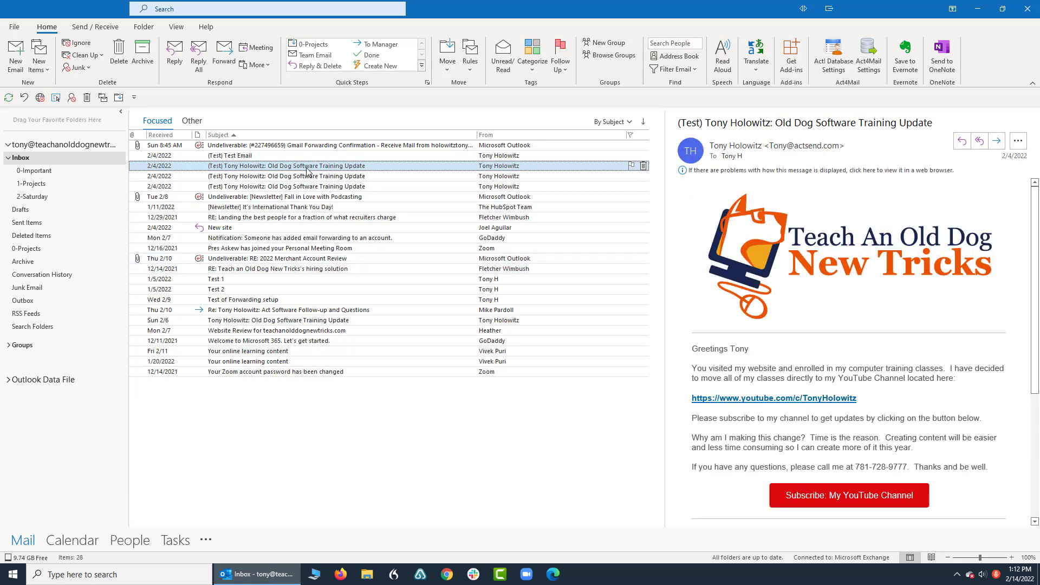
ctrl+click(252, 208)
ctrl+click(241, 248)
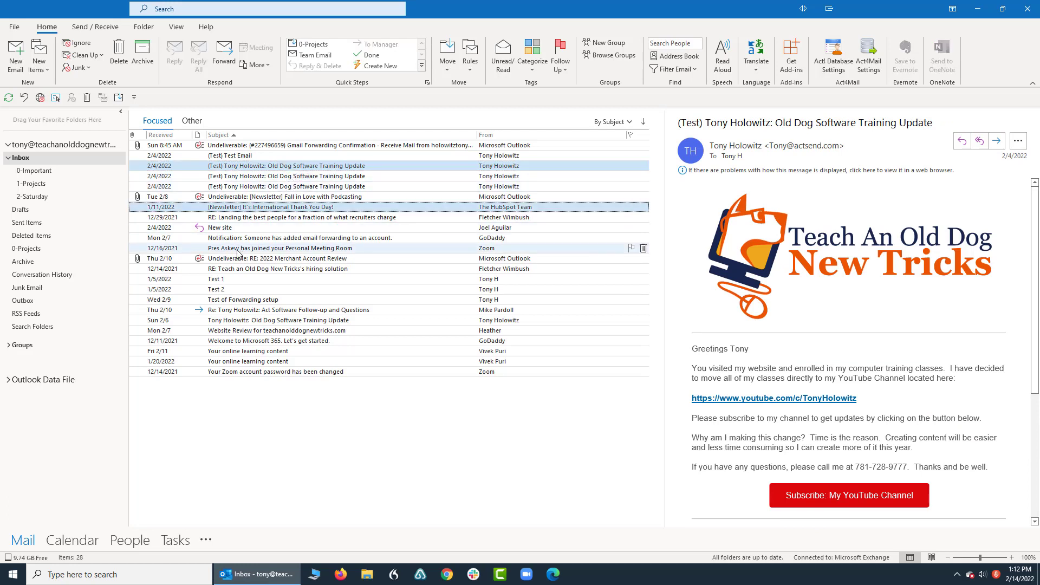
ctrl+click(228, 305)
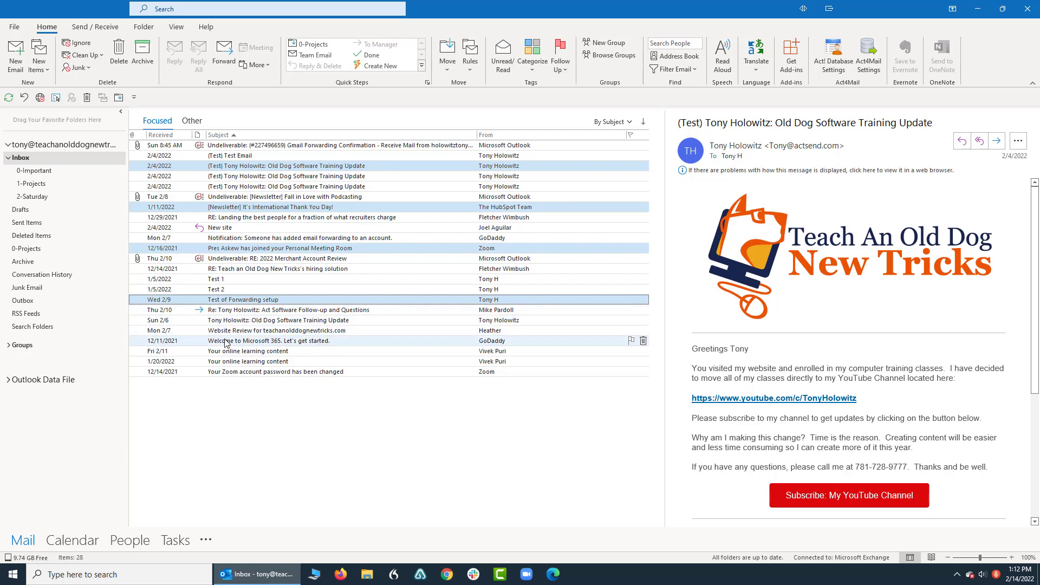
ctrl+click(249, 342)
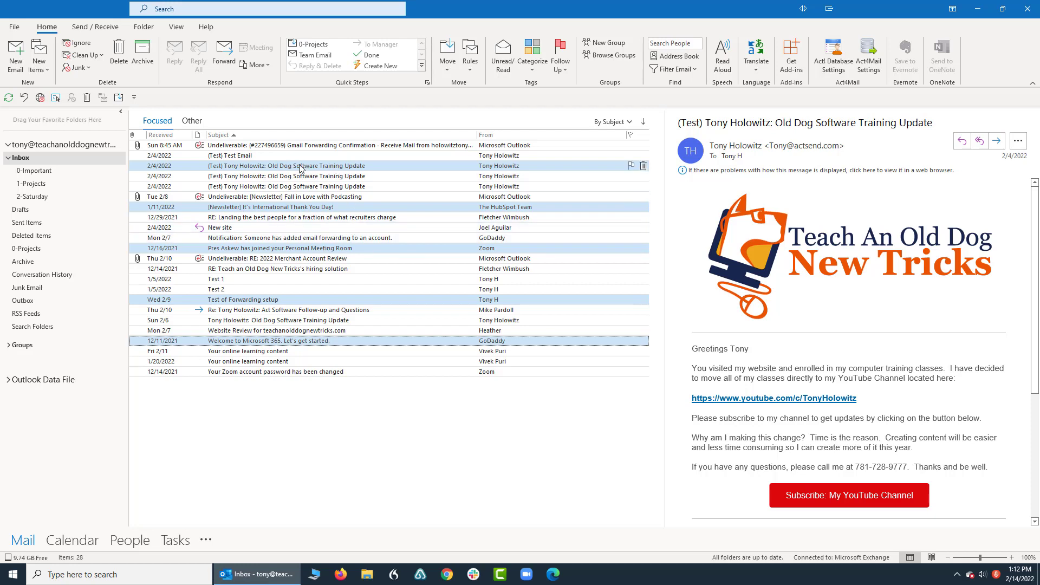
drag(302, 168, 37, 203)
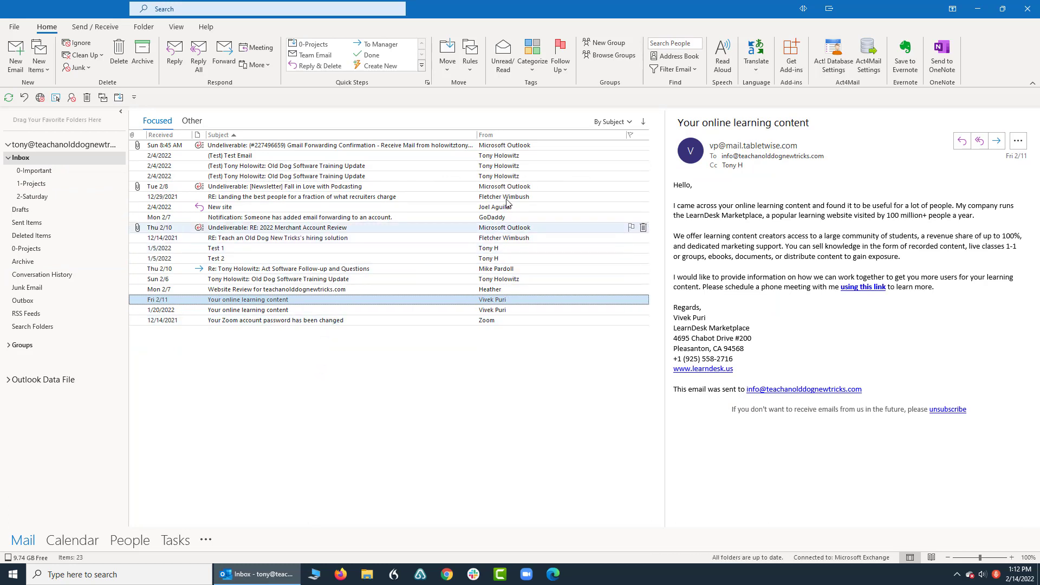
- Sort the Inbox by received date and move the lower 2/4/2022 Old Dog Software Training Update message into the 1-Projects folder
click(504, 134)
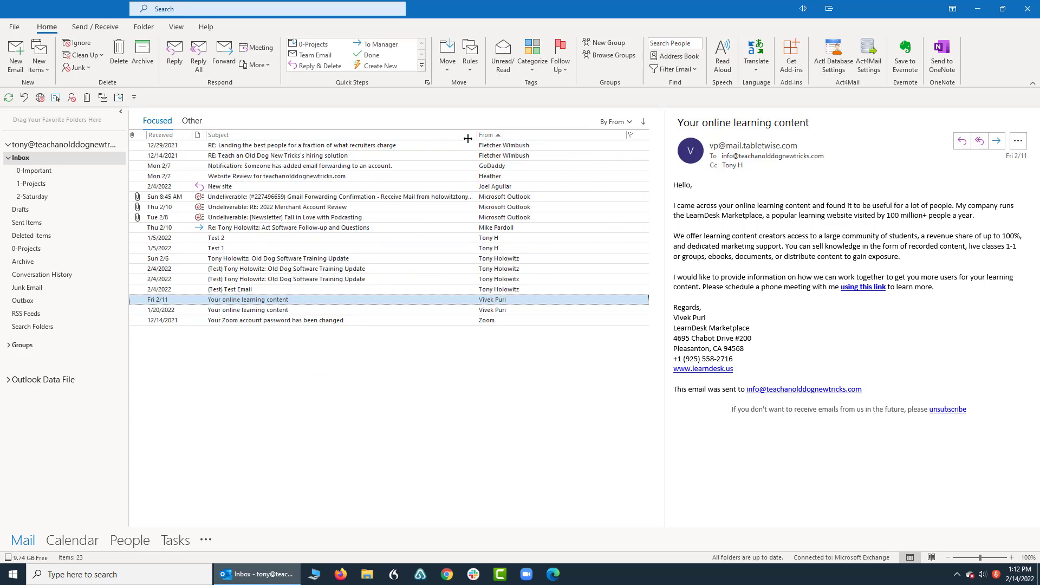
click(173, 135)
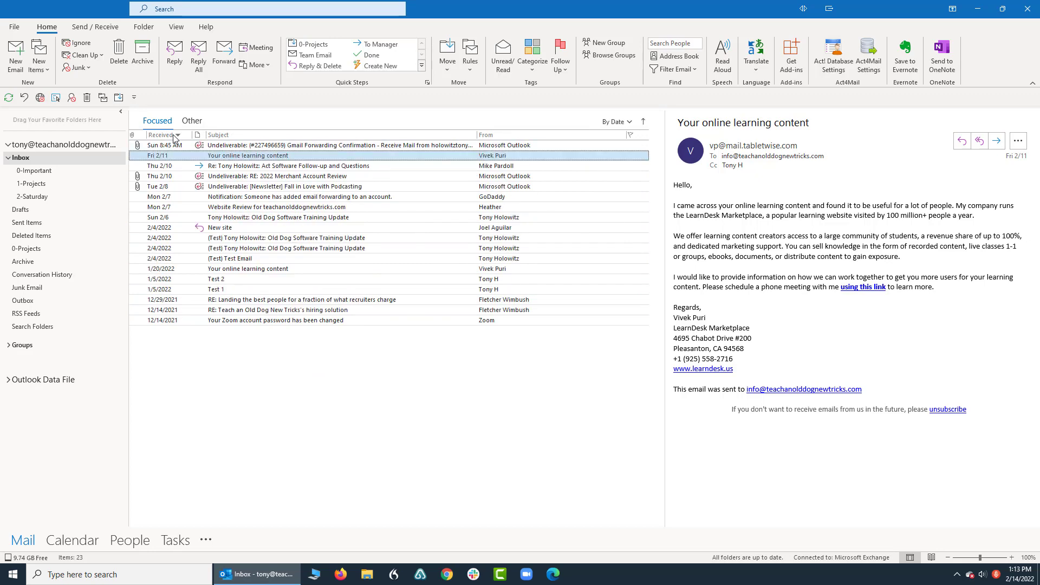
drag(276, 250, 50, 184)
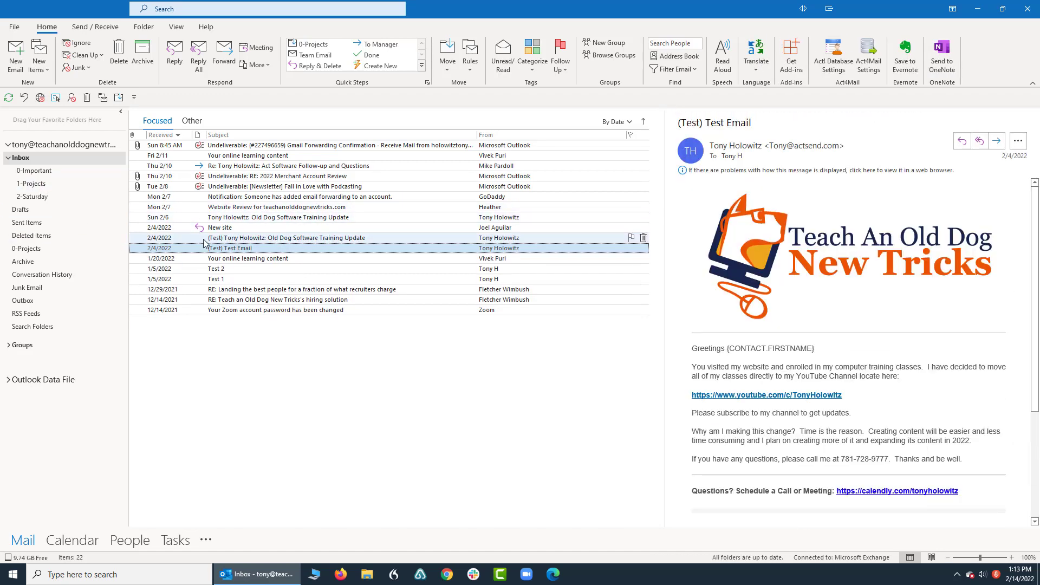
- Delete the "Undeliverable: RE: 2022 Merchant Account Review" message from the Inbox and check the Deleted Items folder
click(234, 177)
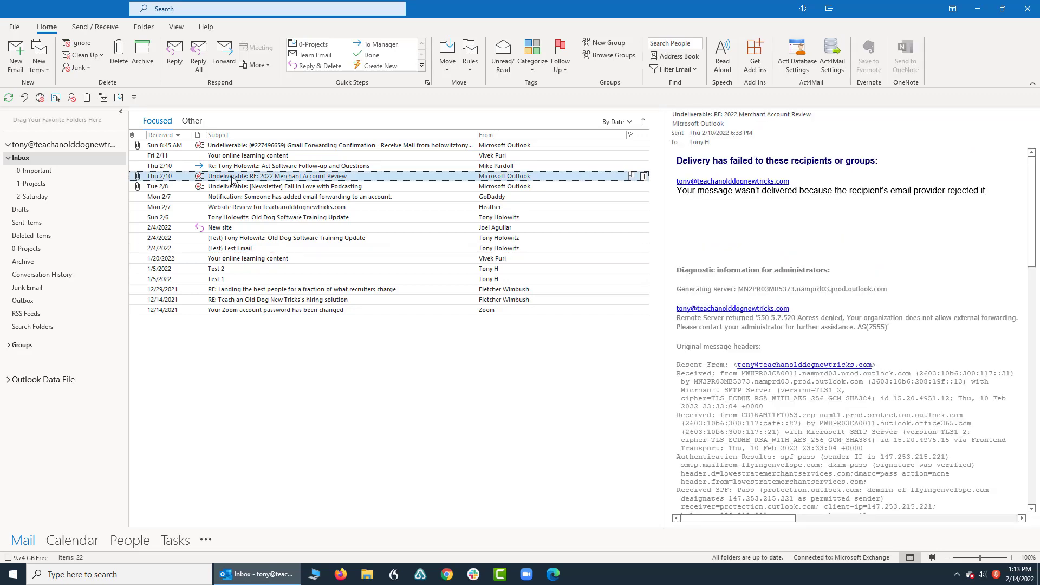
key(Delete)
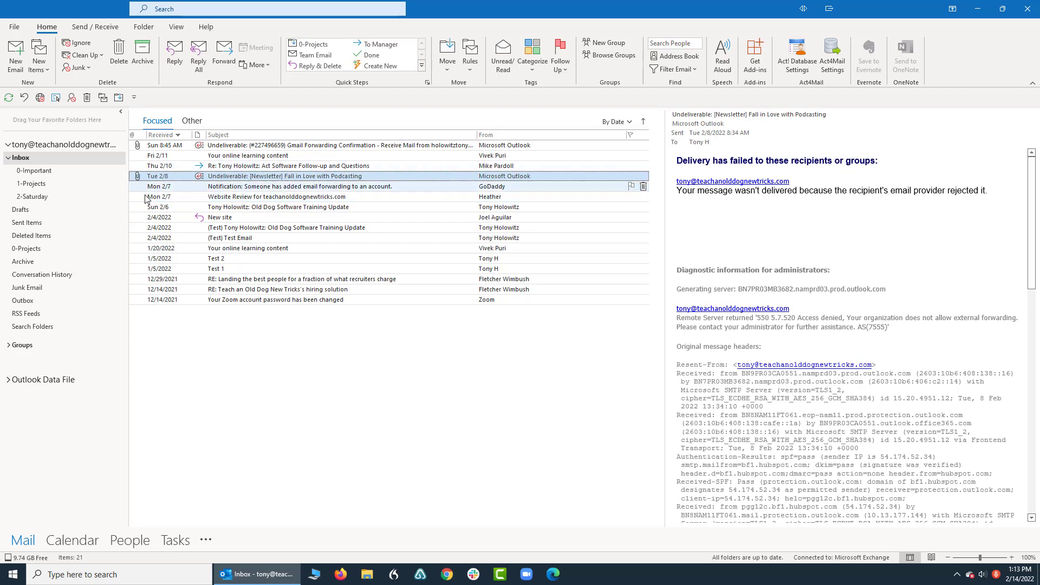
click(19, 237)
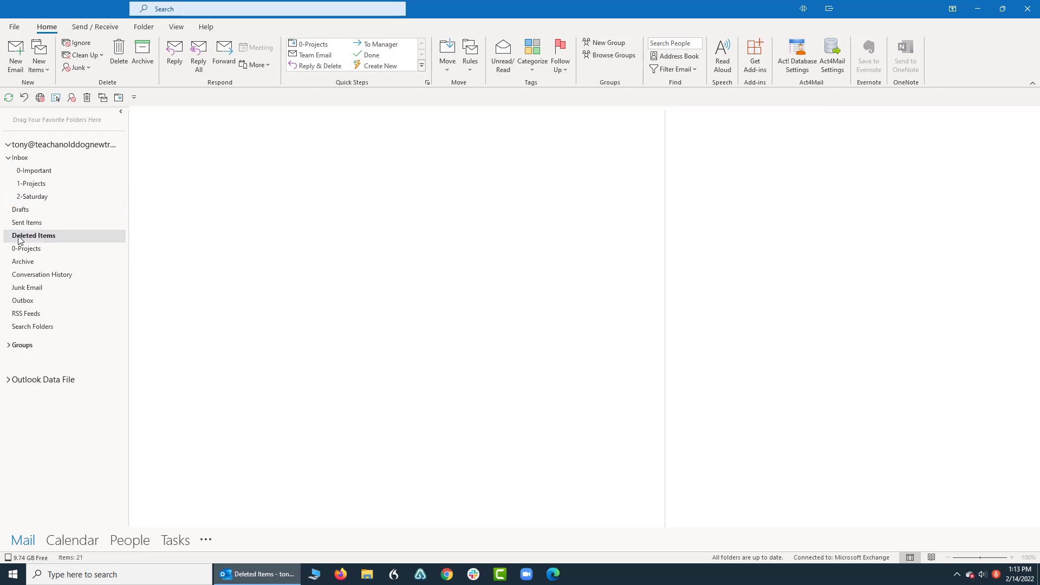
click(19, 158)
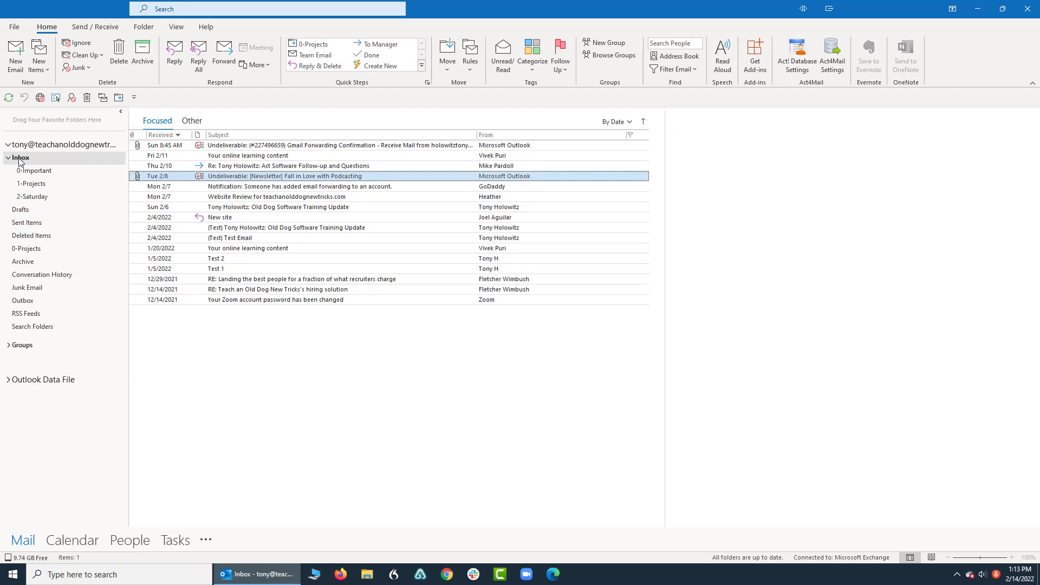
- Arrange the 0-Important folder's messages by sender and turn off showing them in groups
click(35, 171)
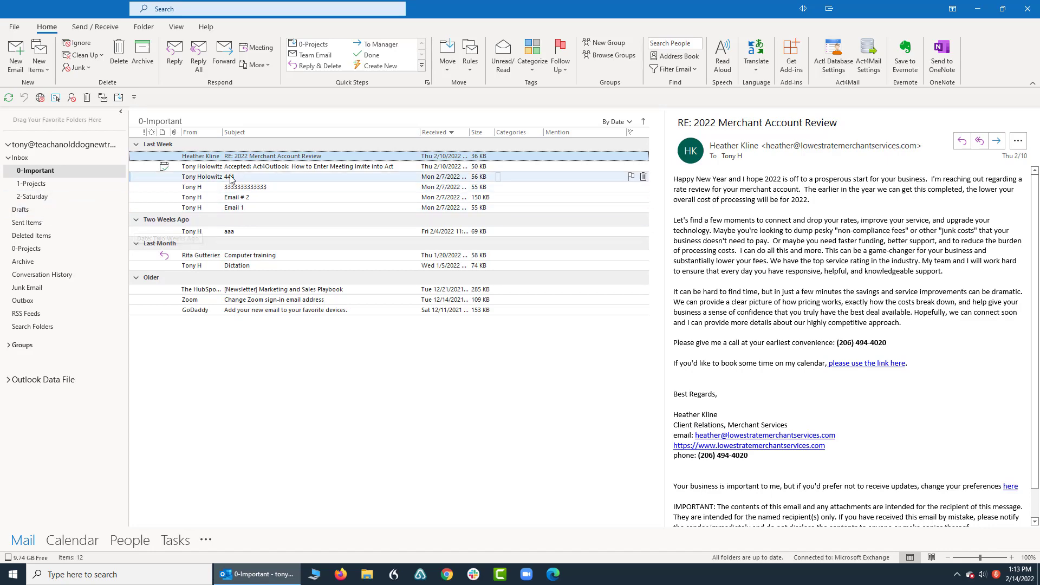
click(198, 132)
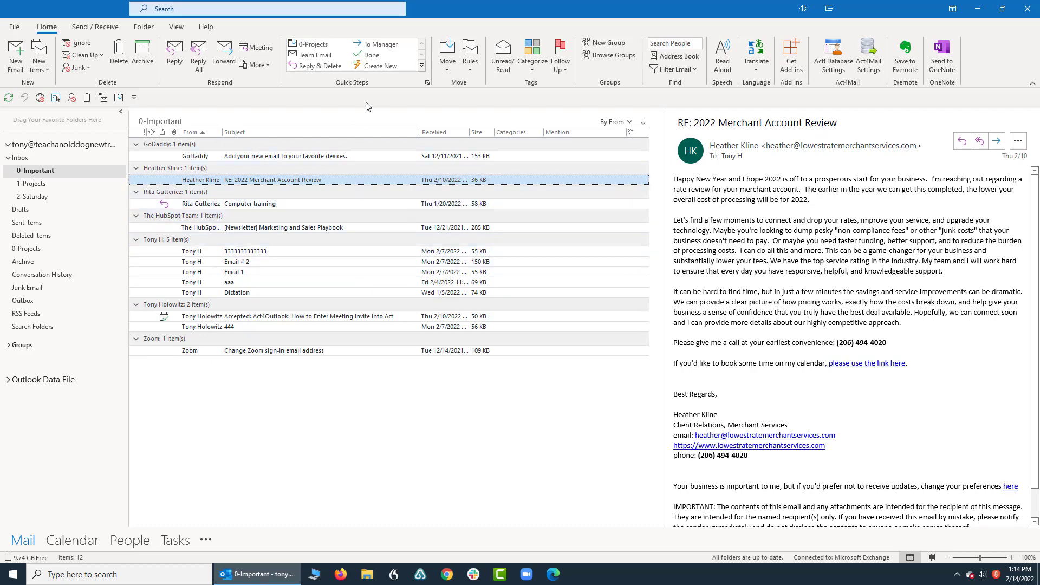
click(176, 26)
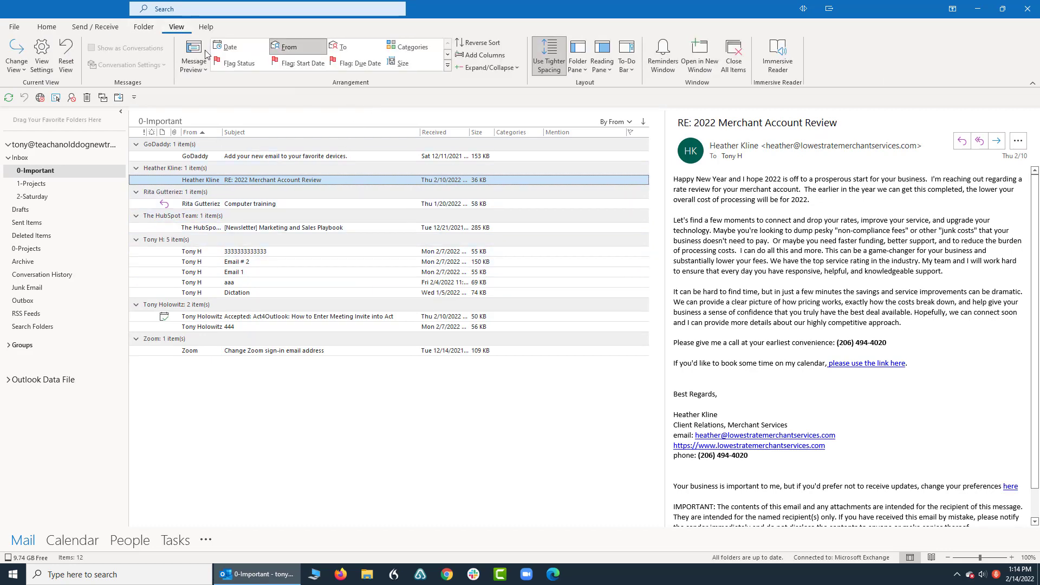
click(448, 65)
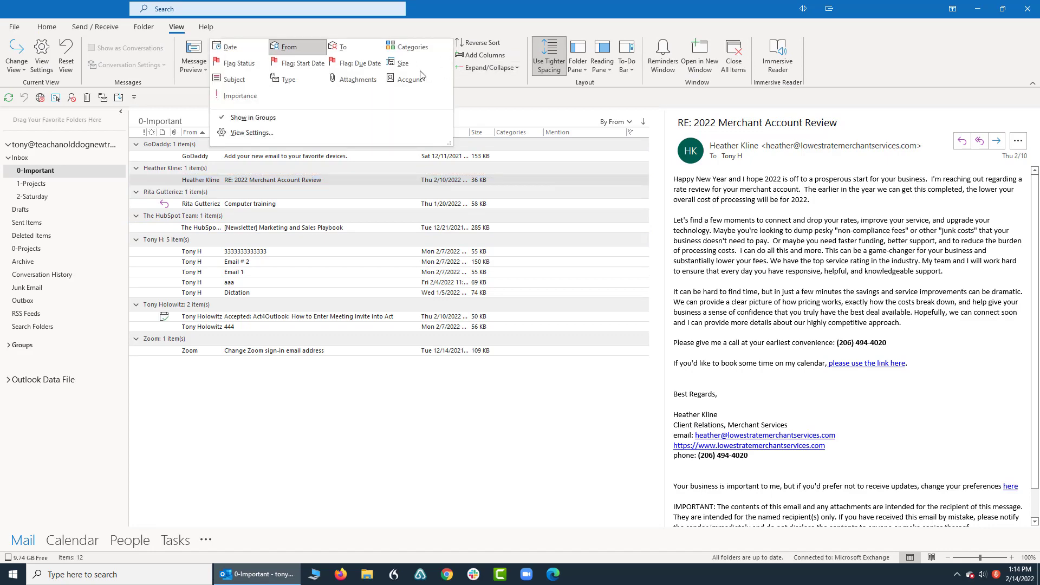
click(223, 119)
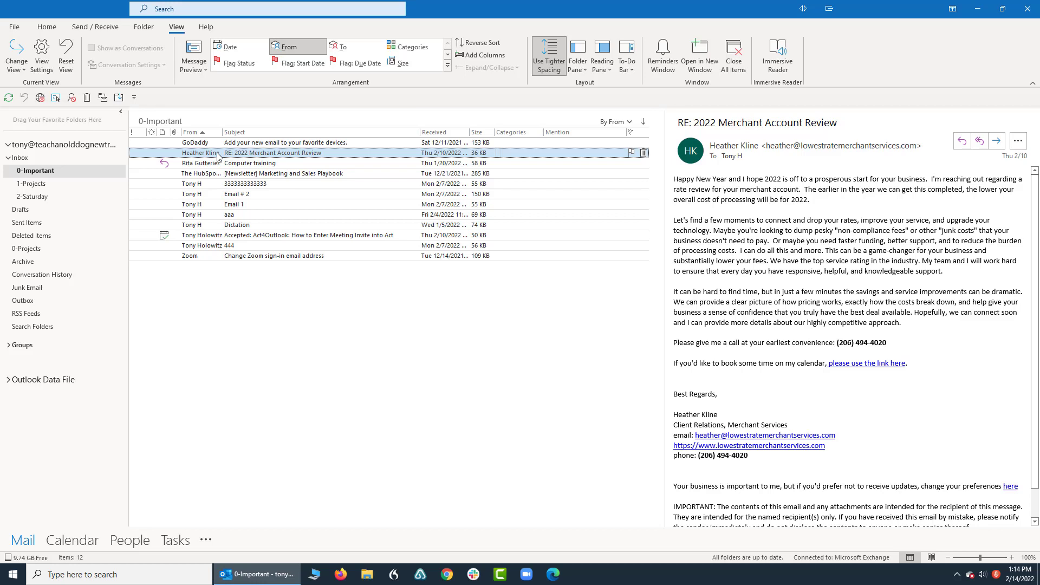
- Preview the next two messages in 0-Important, and look at the Deleted Items folder before returning
key(Down)
key(Down)
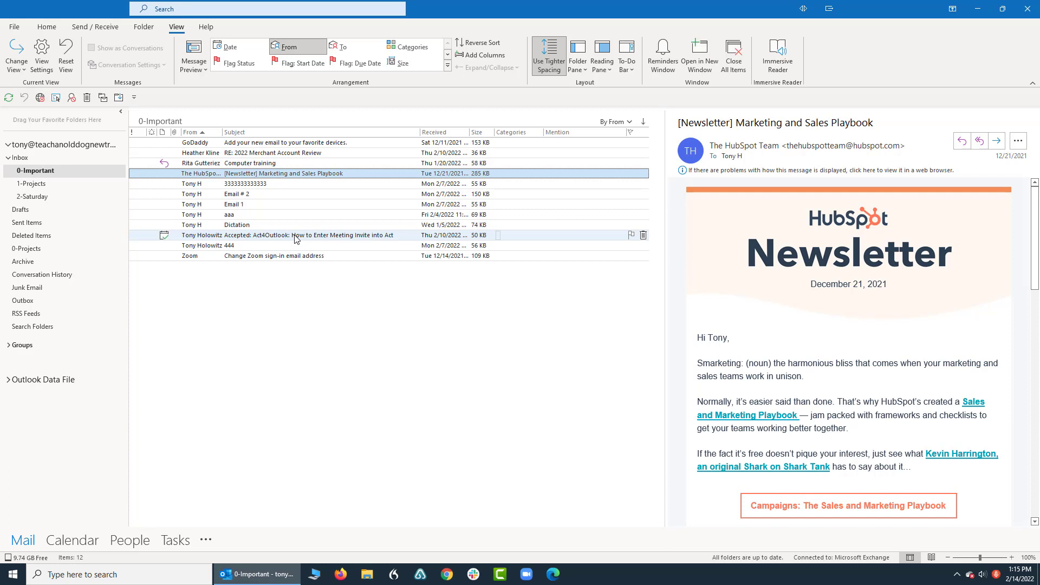
click(26, 238)
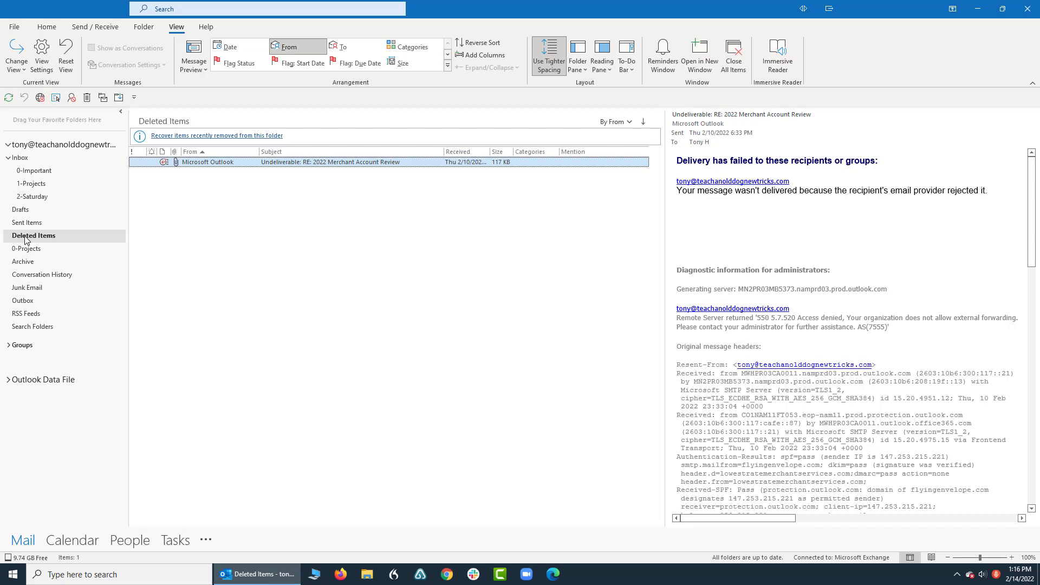
click(46, 171)
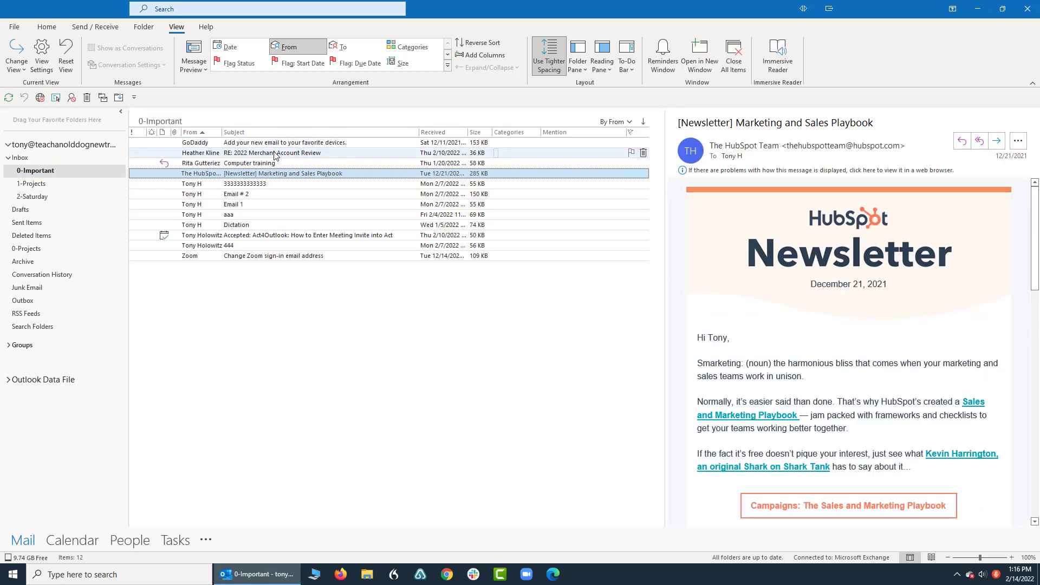